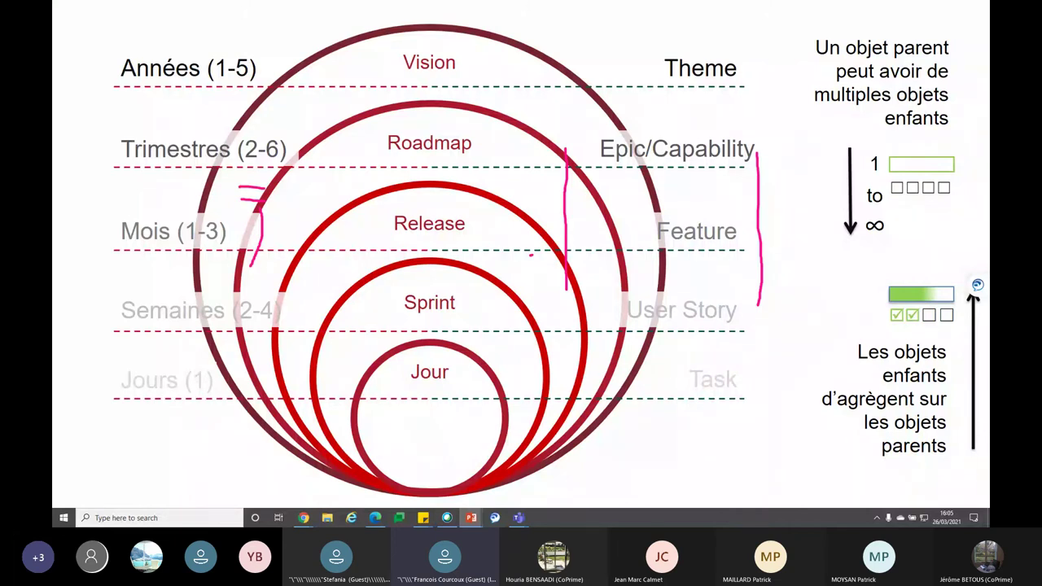
Switch from the presentation to Rally in the browser and open the Portfolio Items page for Consumer Site.
key(Home)
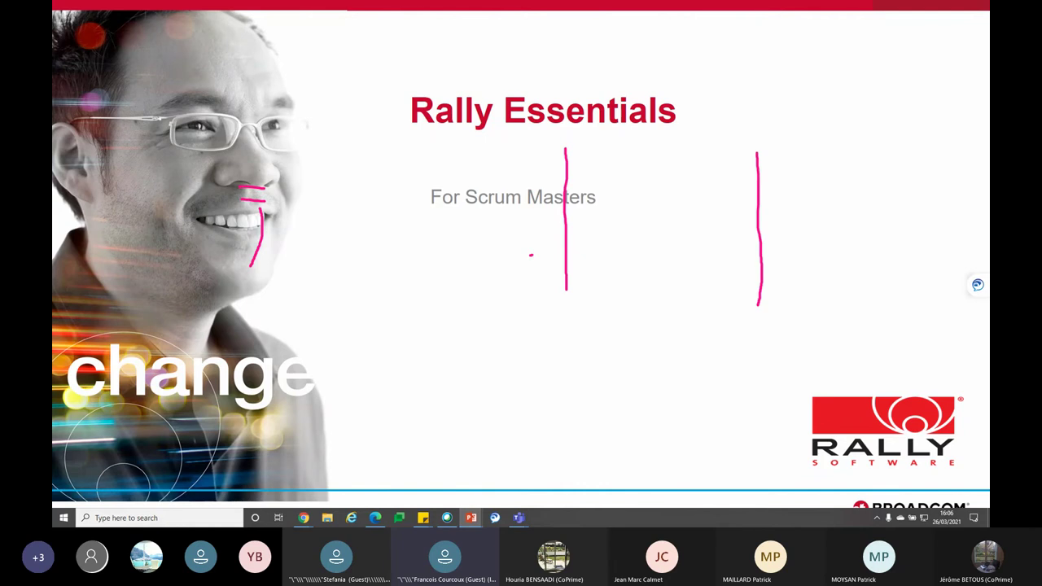
key(alt+Tab)
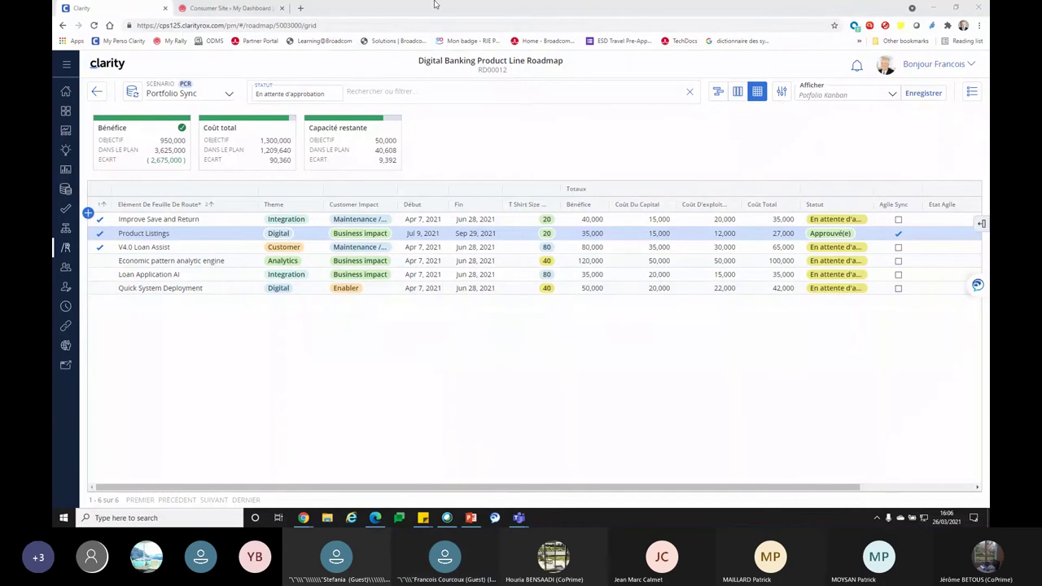
click(231, 8)
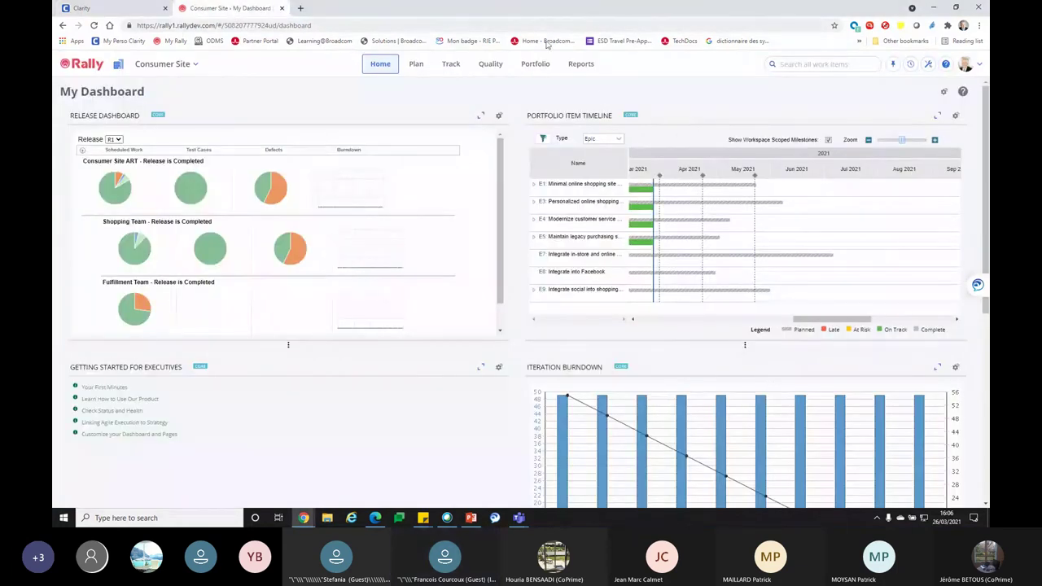
click(540, 67)
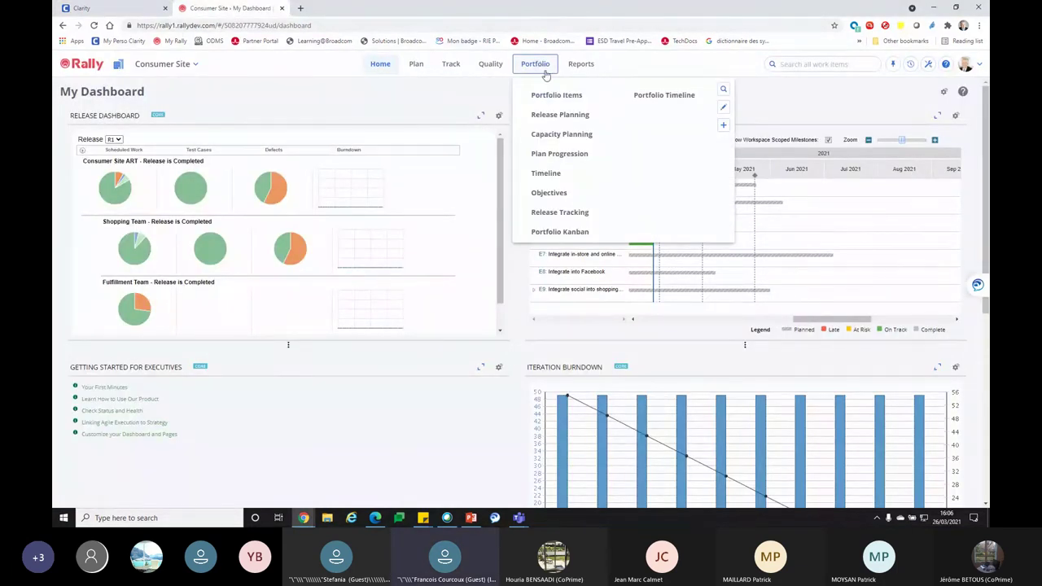
click(554, 94)
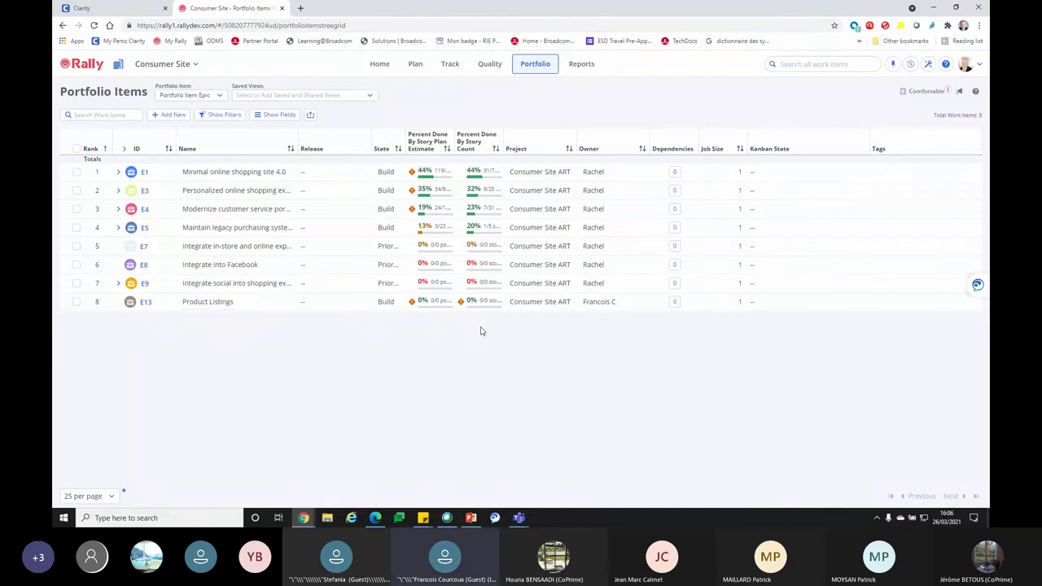
Assign the Product Listings epic to the Shopping Team project and switch the current project scope to Shopping Team.
click(565, 304)
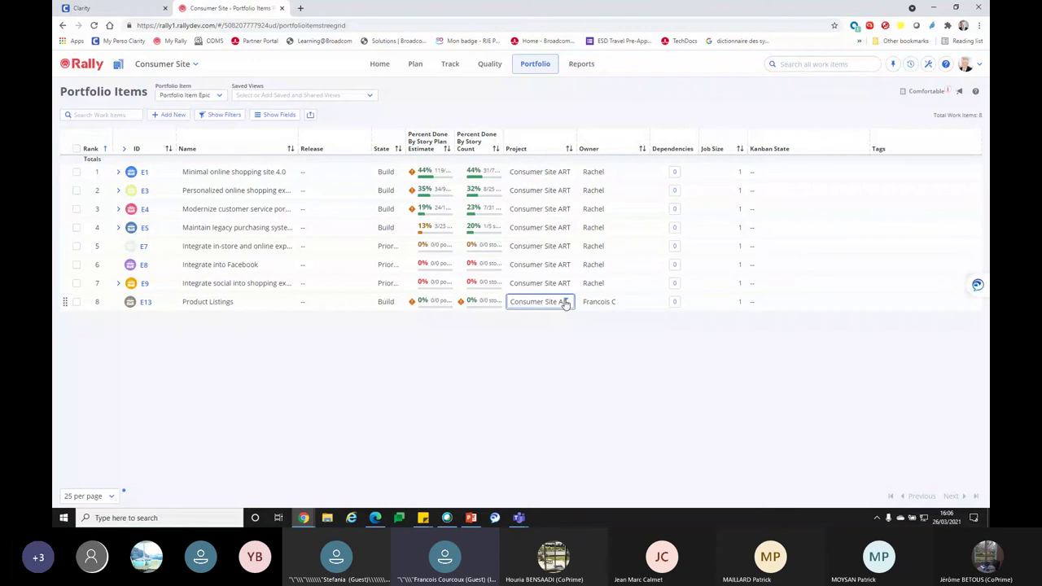
drag(649, 369, 649, 424)
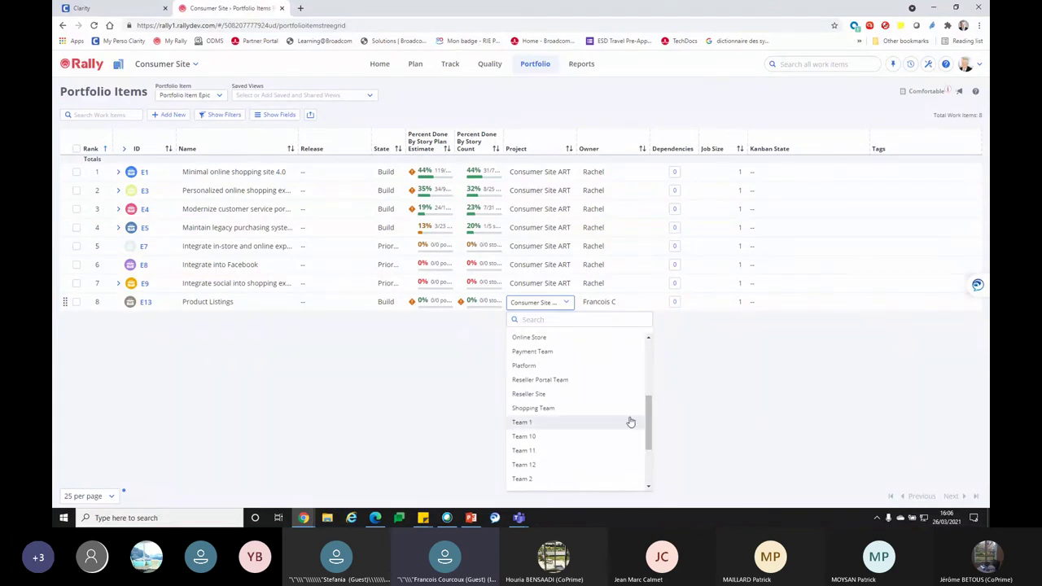
click(547, 408)
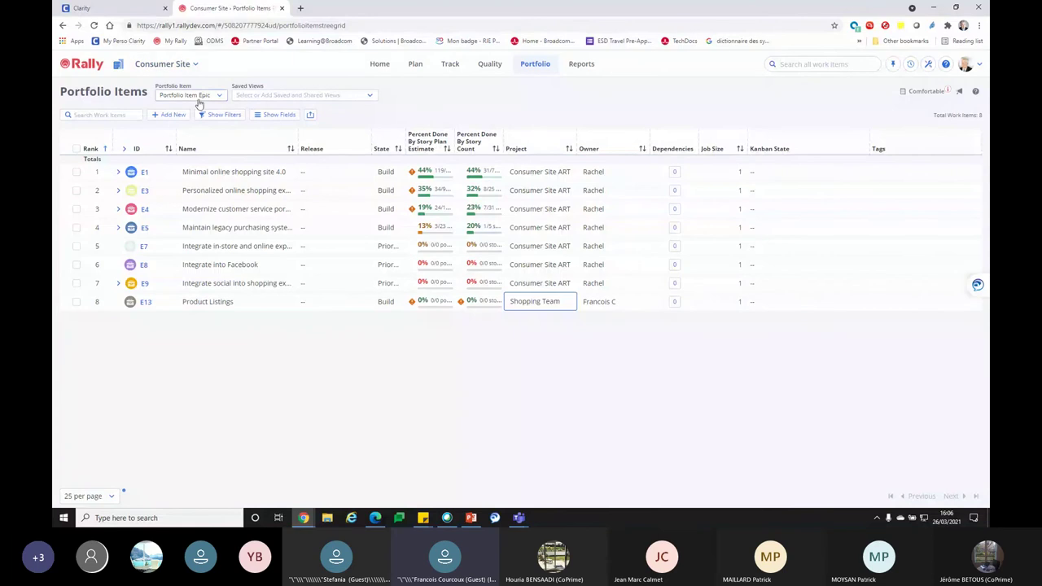
click(189, 64)
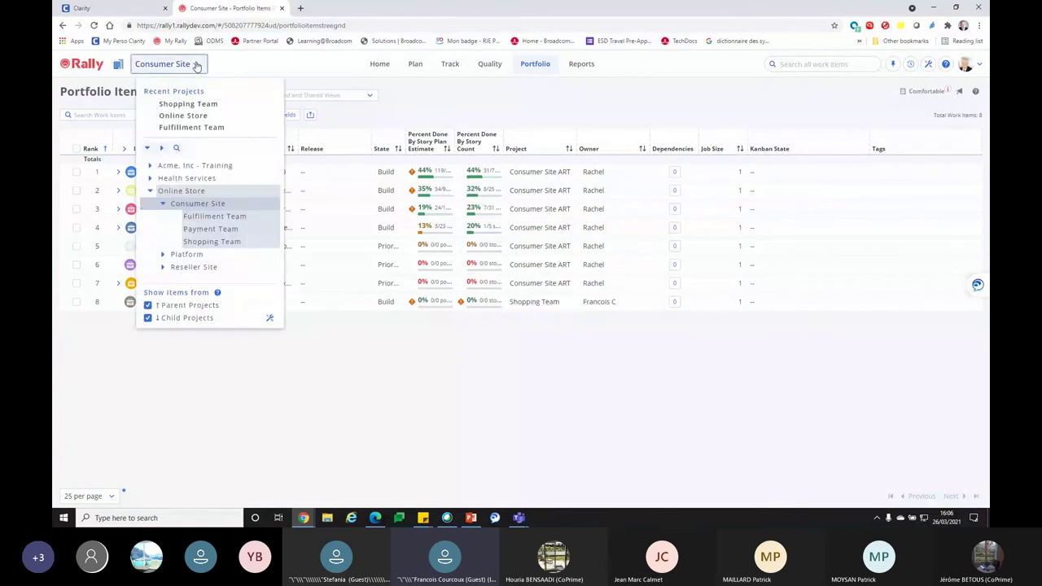
click(228, 242)
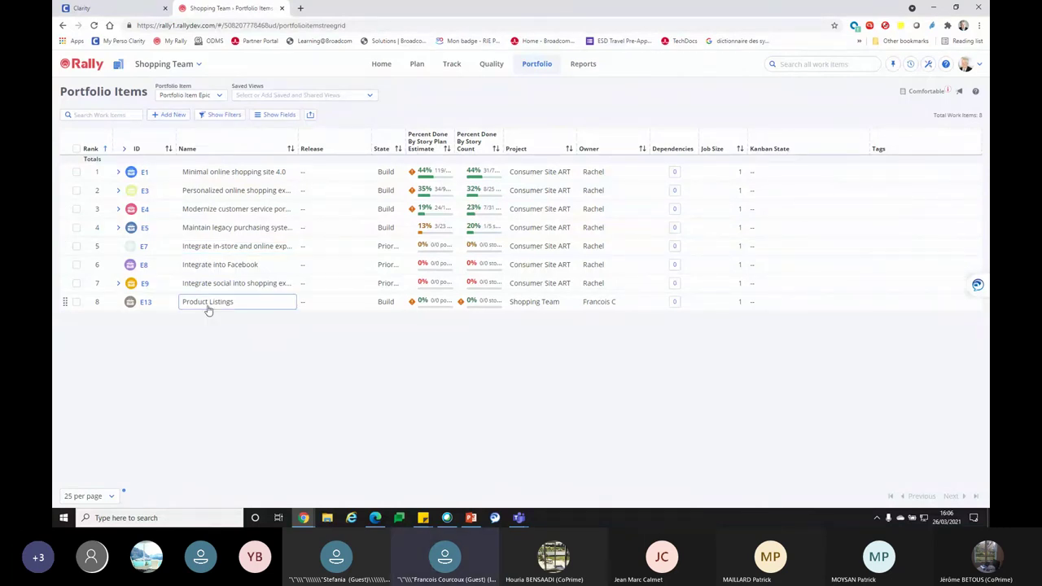
View the Shopping Team's portfolio items at Feature level and return the list to Portfolio Item Epic.
click(221, 96)
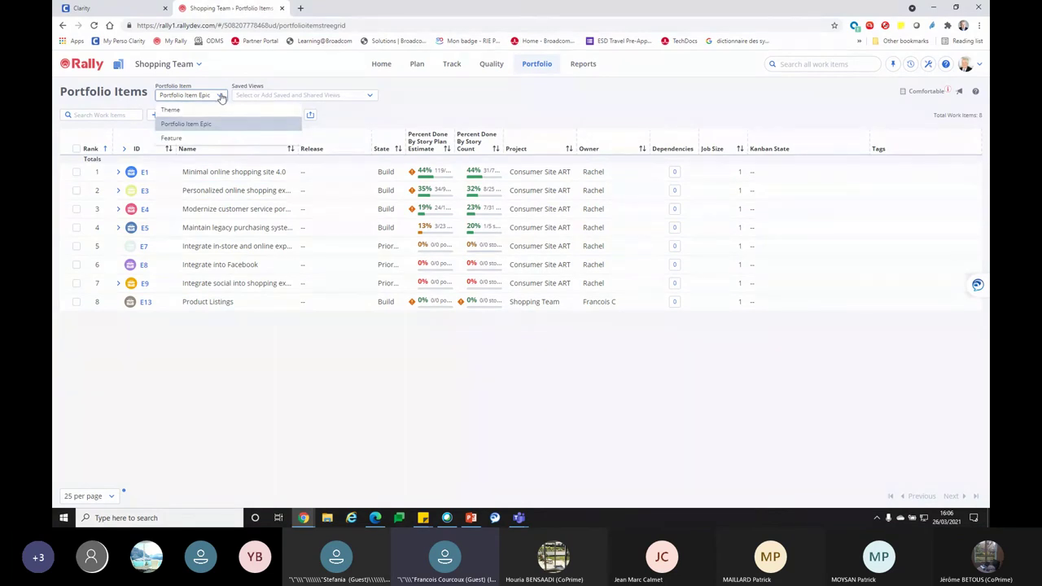
click(208, 139)
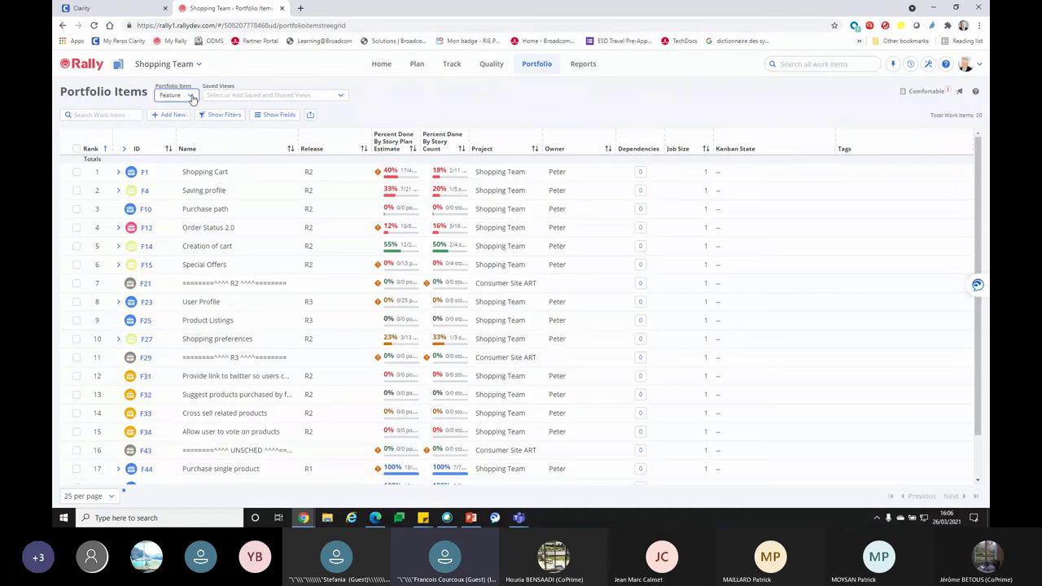
click(193, 97)
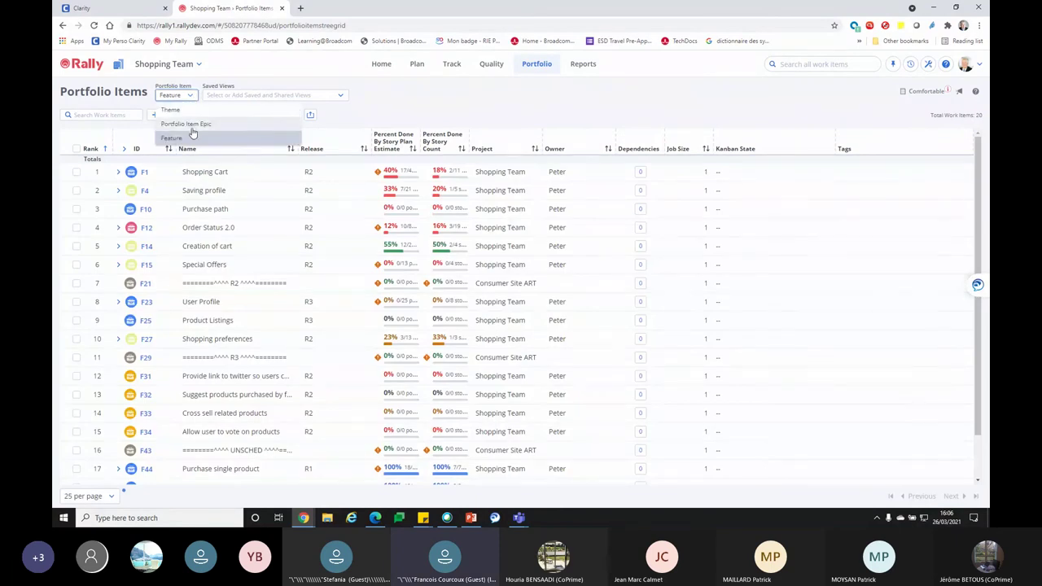
click(194, 131)
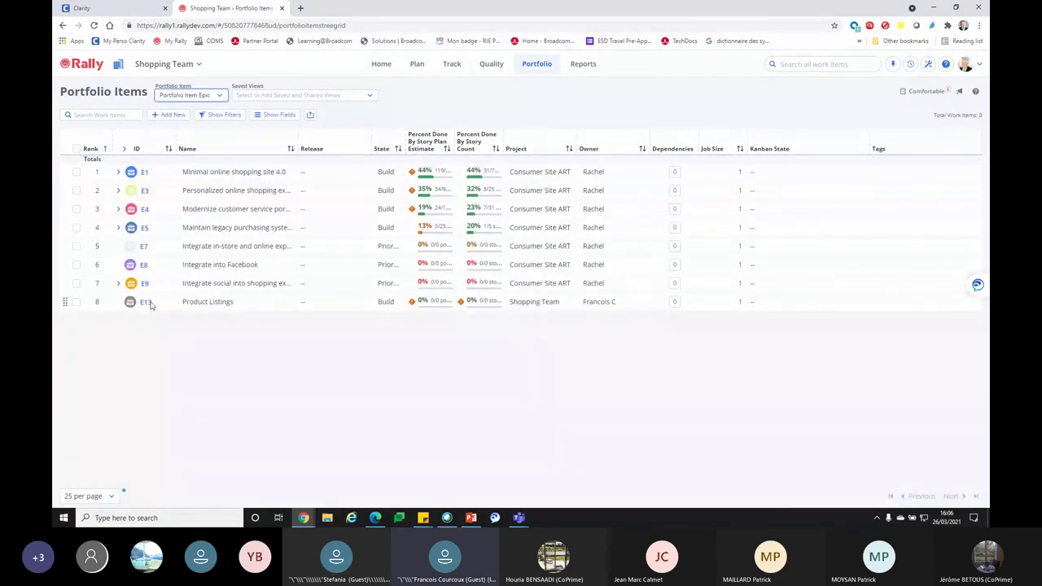
Create a child feature named F01 under the Product Listings epic, with state Propose and preliminary estimate S.
click(76, 302)
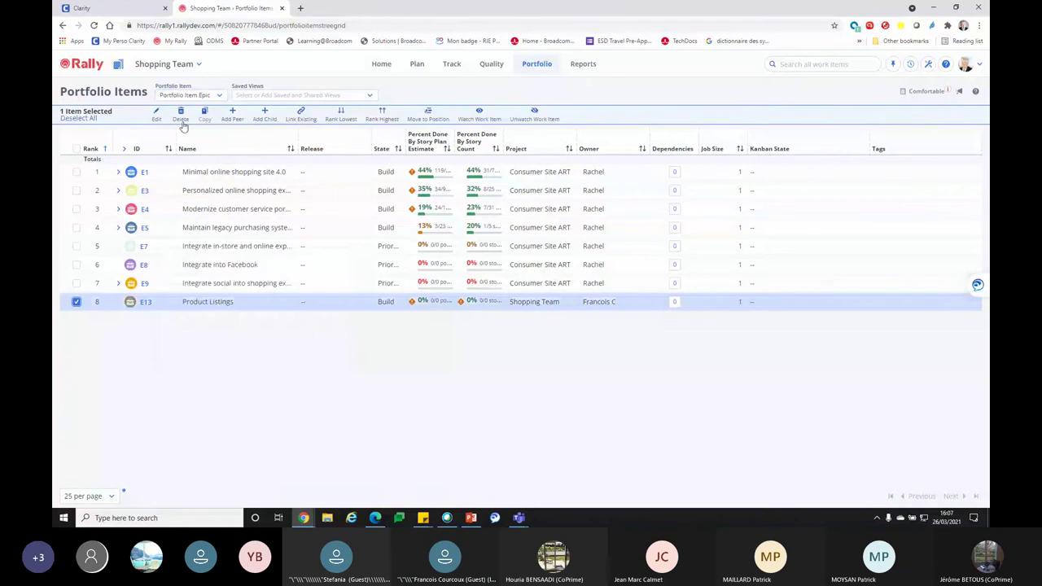
click(265, 116)
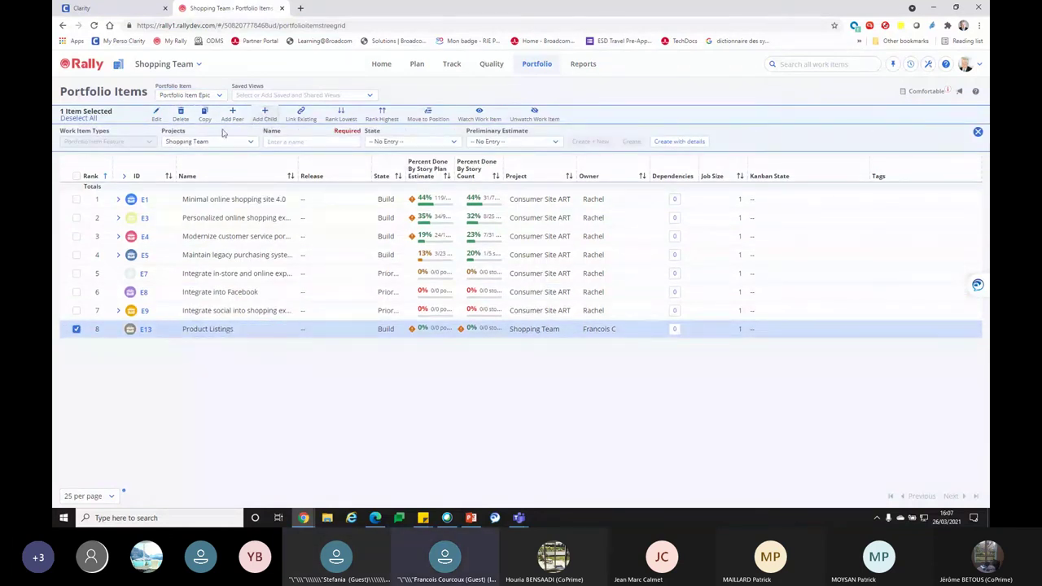
click(306, 142)
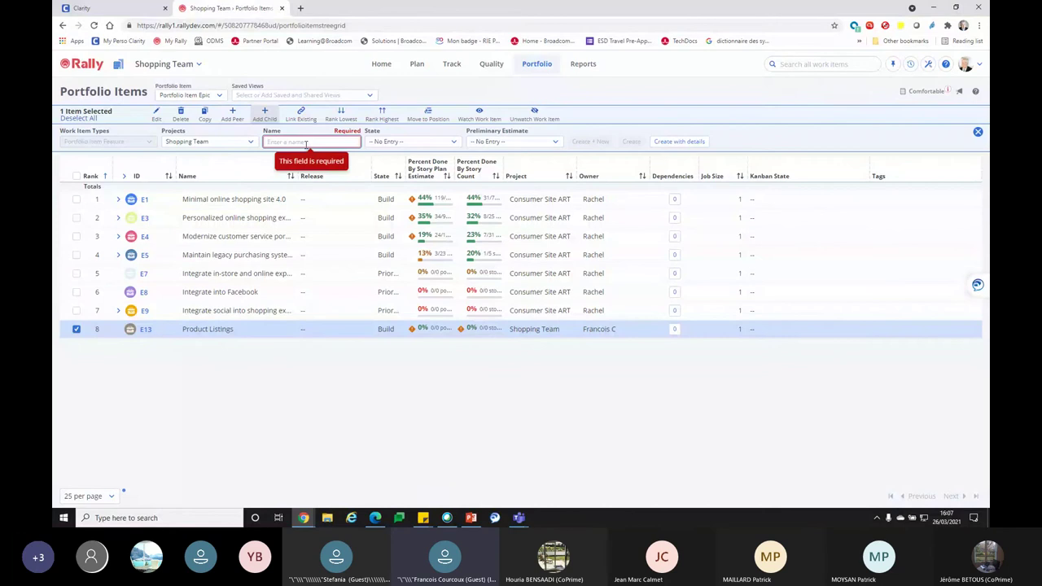
text(F01)
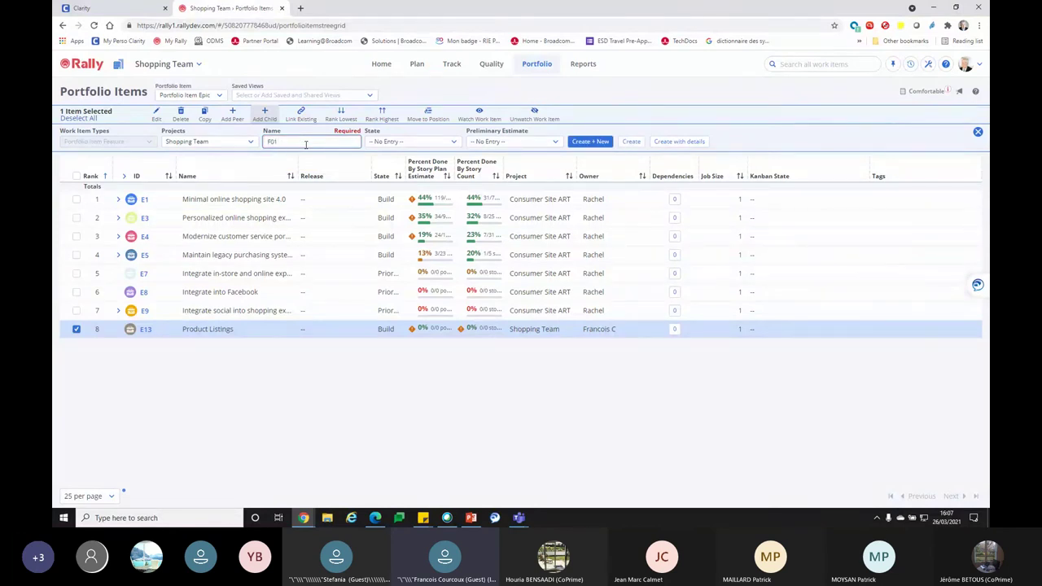
click(434, 142)
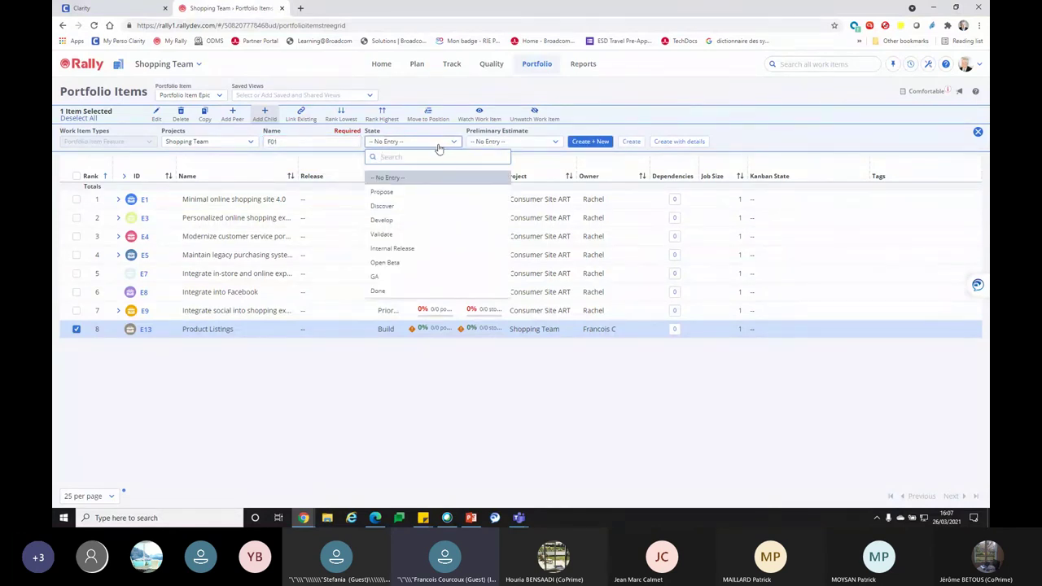
click(391, 191)
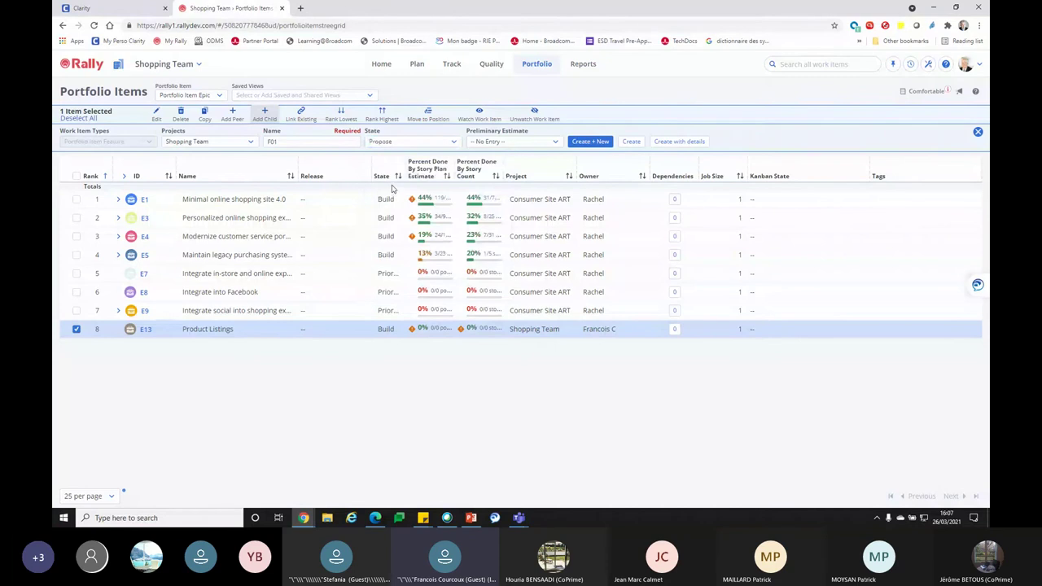
click(530, 143)
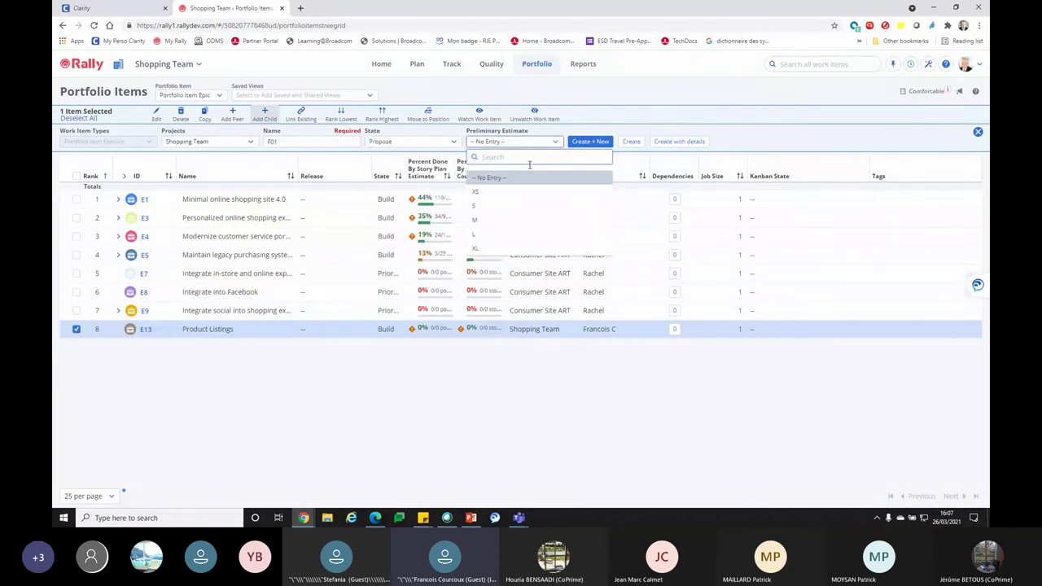
click(510, 206)
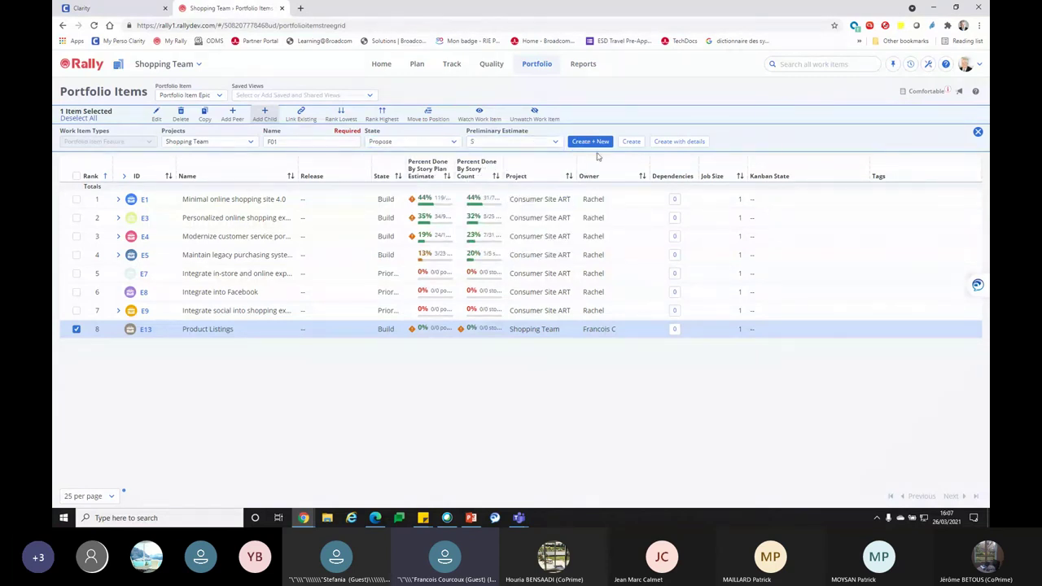
click(630, 141)
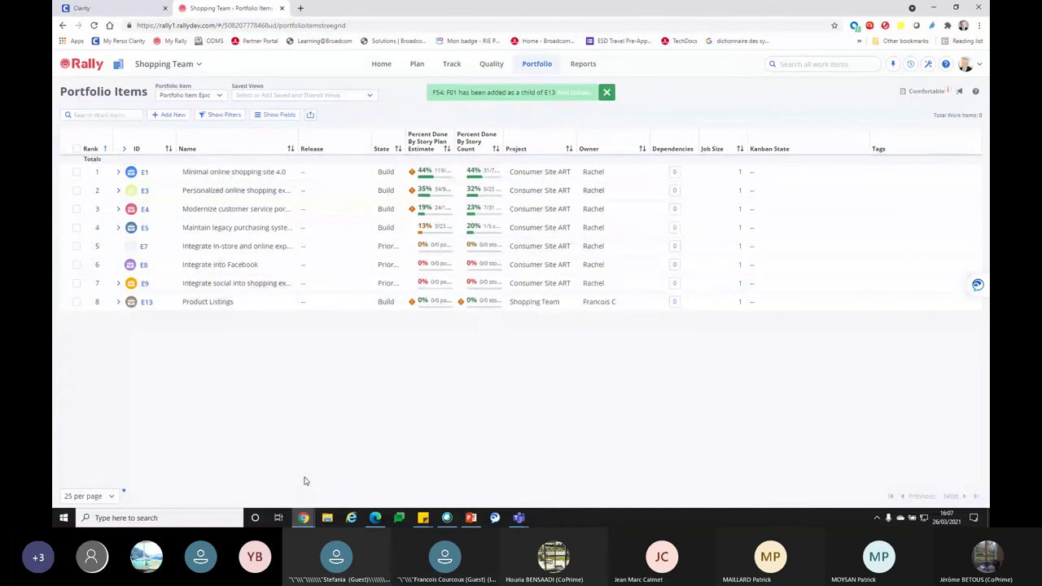
Show the portfolio items at Feature level and find the new feature F01.
click(219, 98)
click(202, 137)
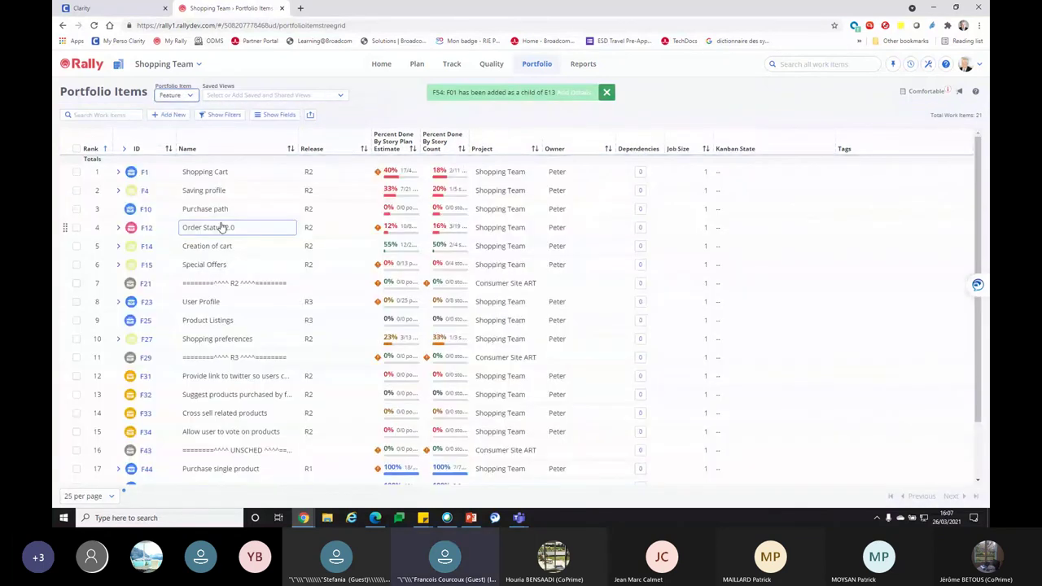
scroll(203, 326, down, 3)
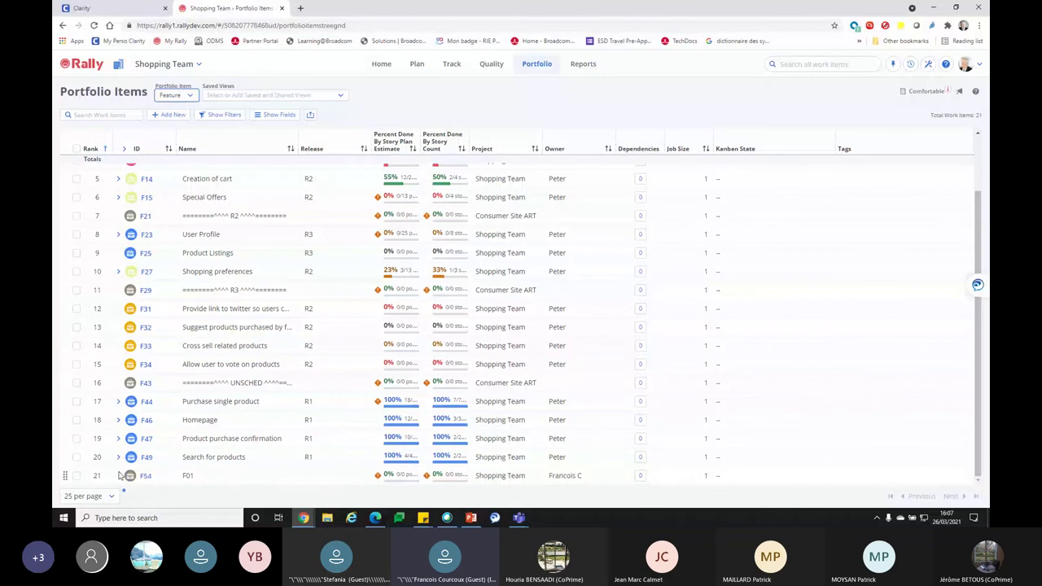
Create a child user story named "My story" under feature F01 with a plan estimate of 2.
click(76, 475)
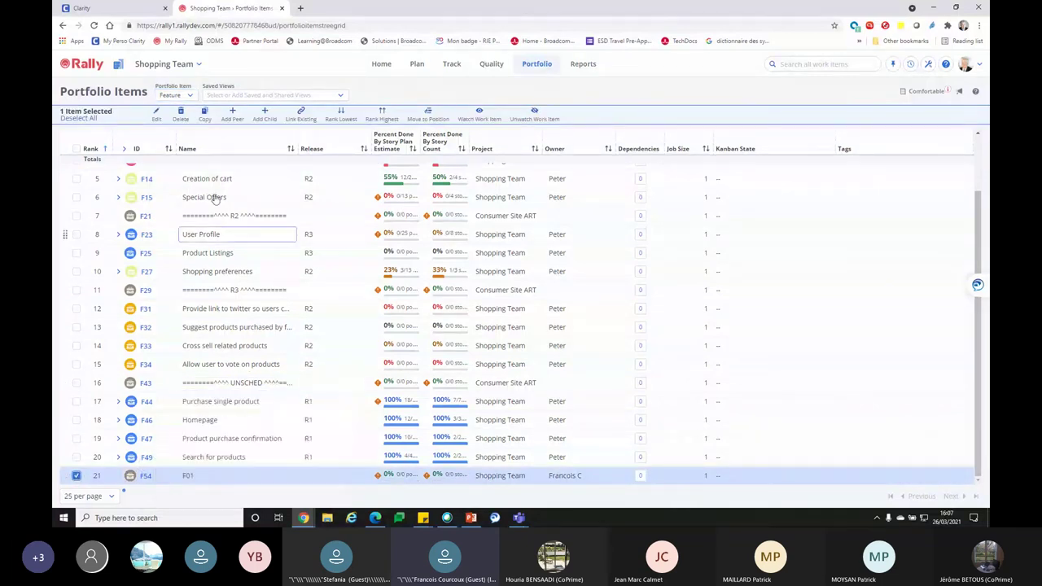
click(265, 114)
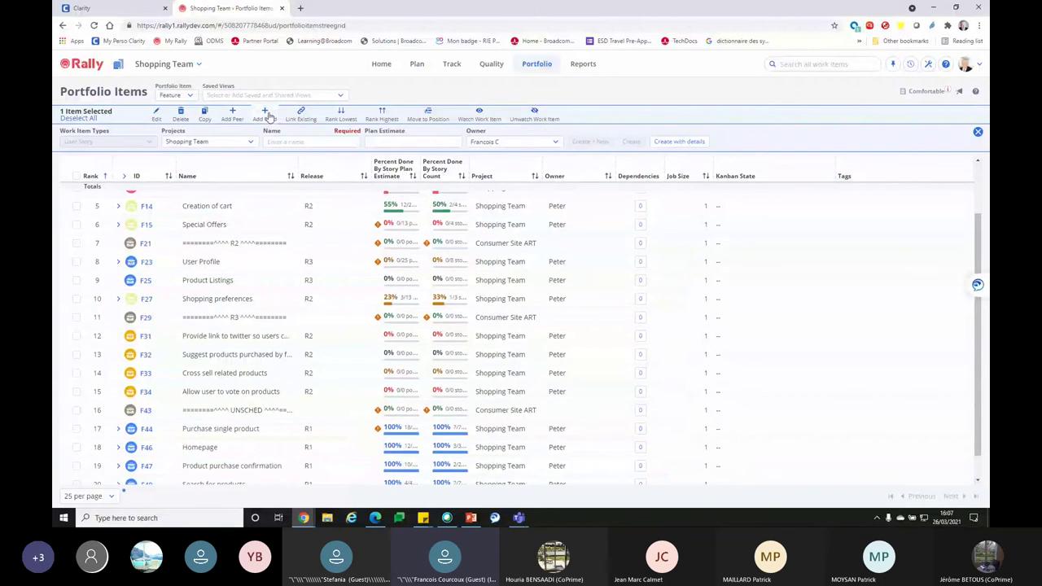
click(278, 141)
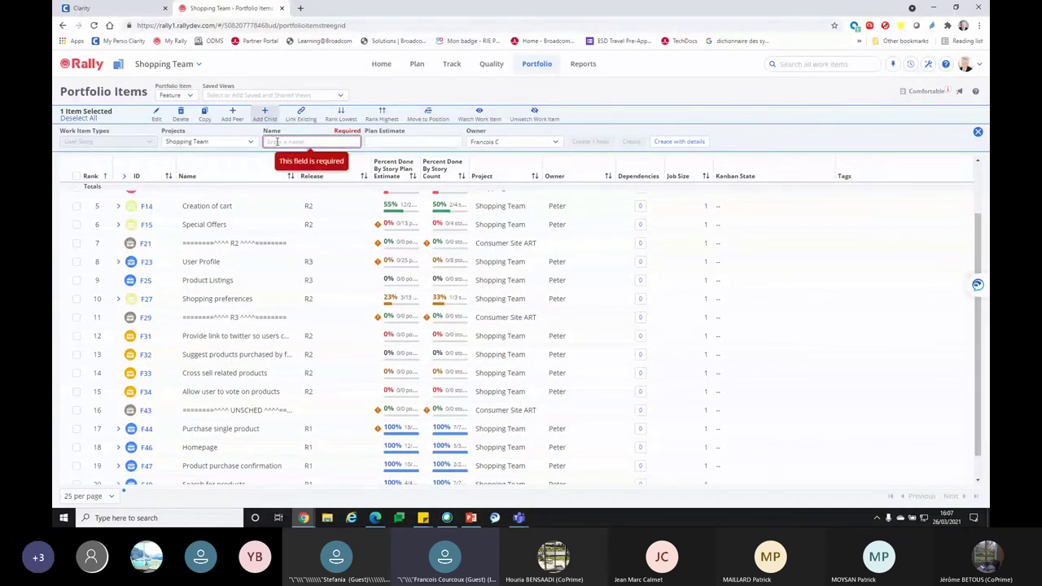
text(My)
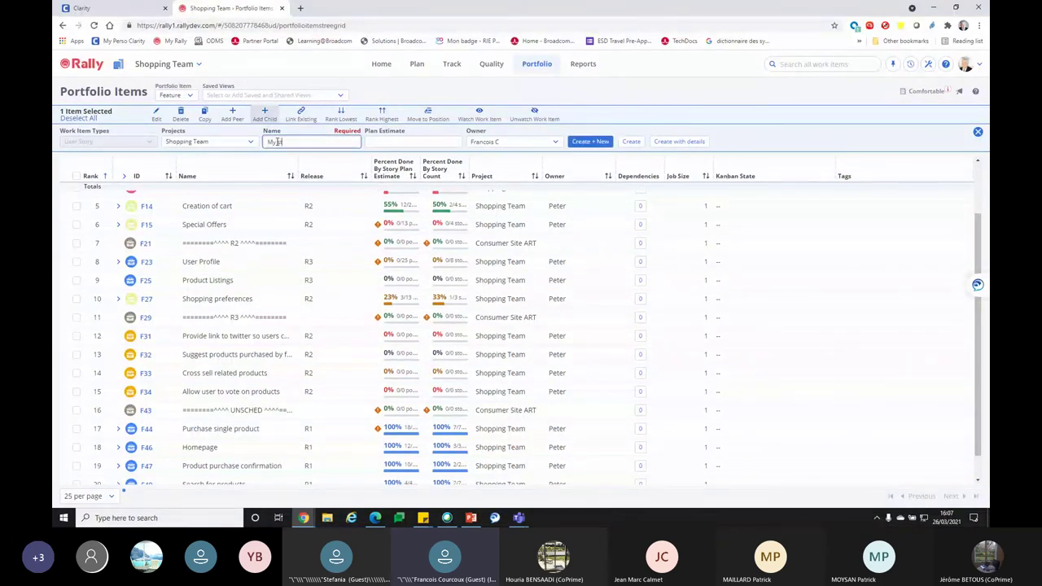
text( Story)
click(444, 142)
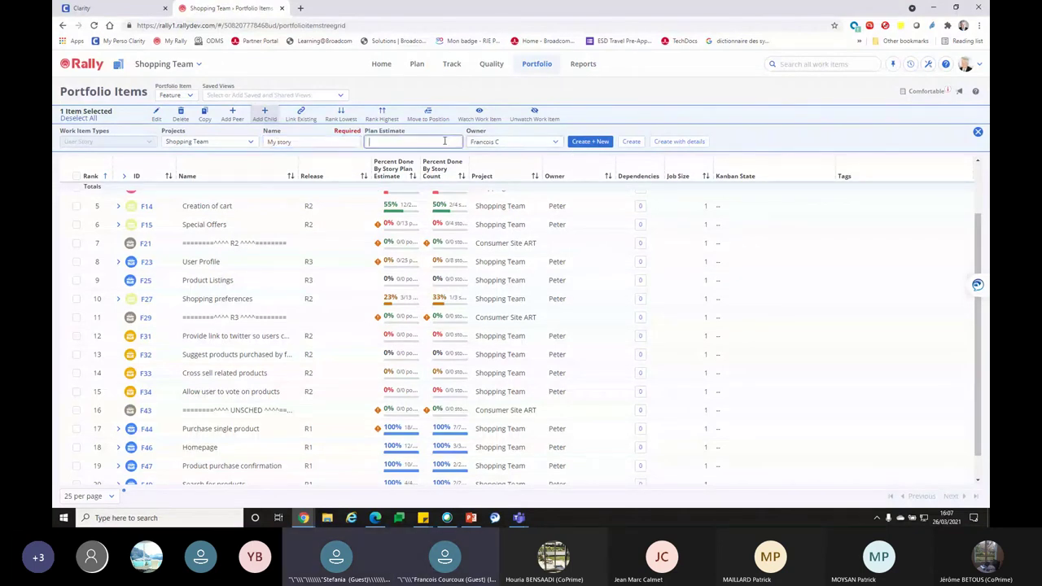
text(3)
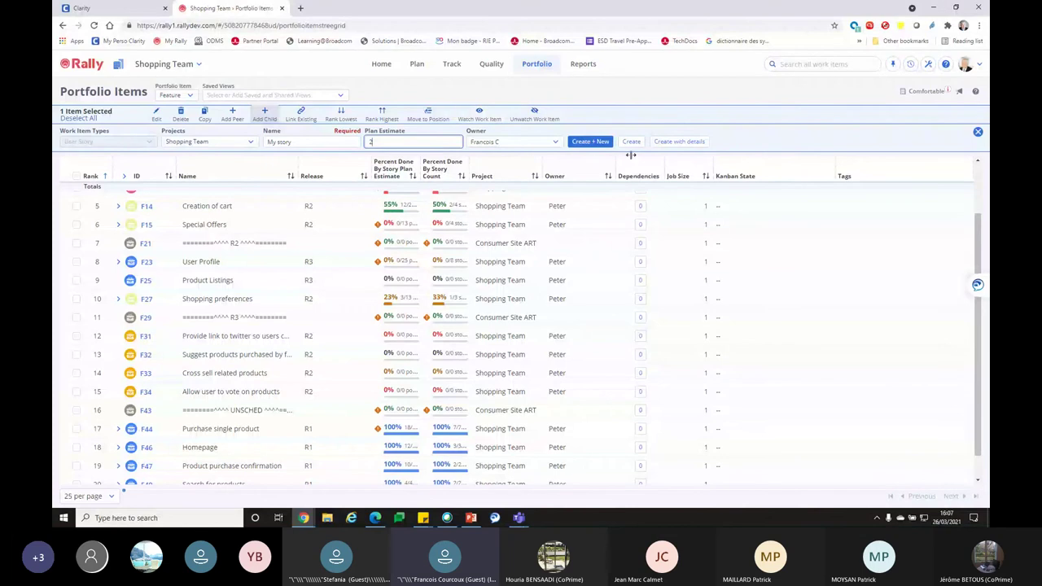
click(794, 152)
click(608, 143)
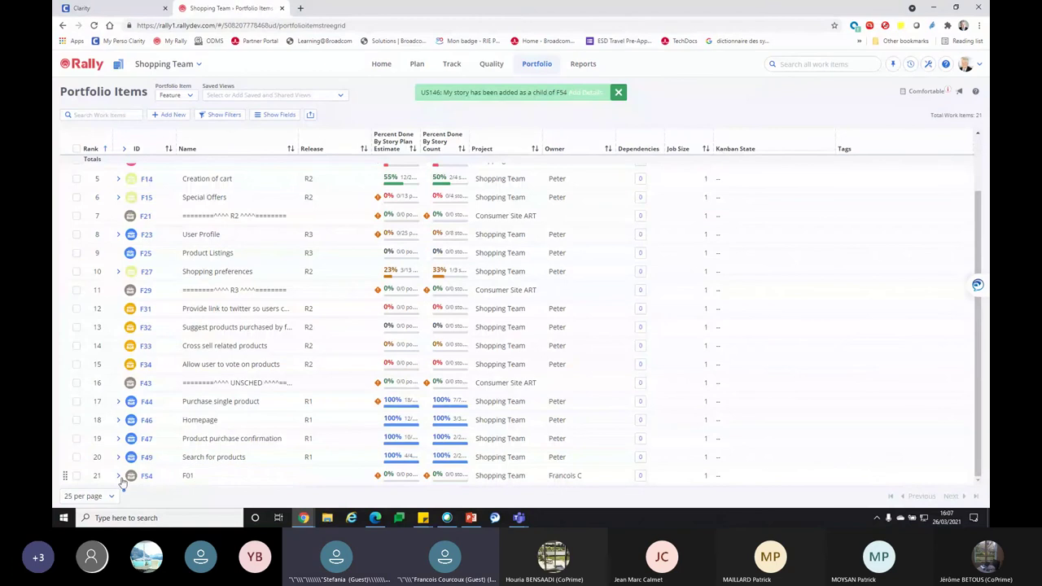
Expand feature F01 to show its child story, and look through the Shopping Team's User Stories list.
click(118, 476)
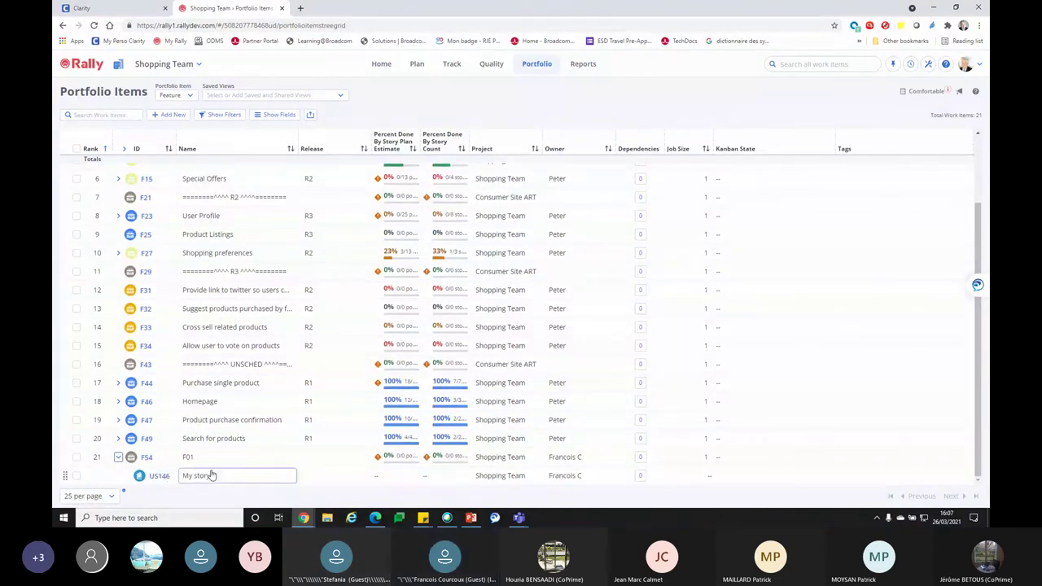
click(188, 460)
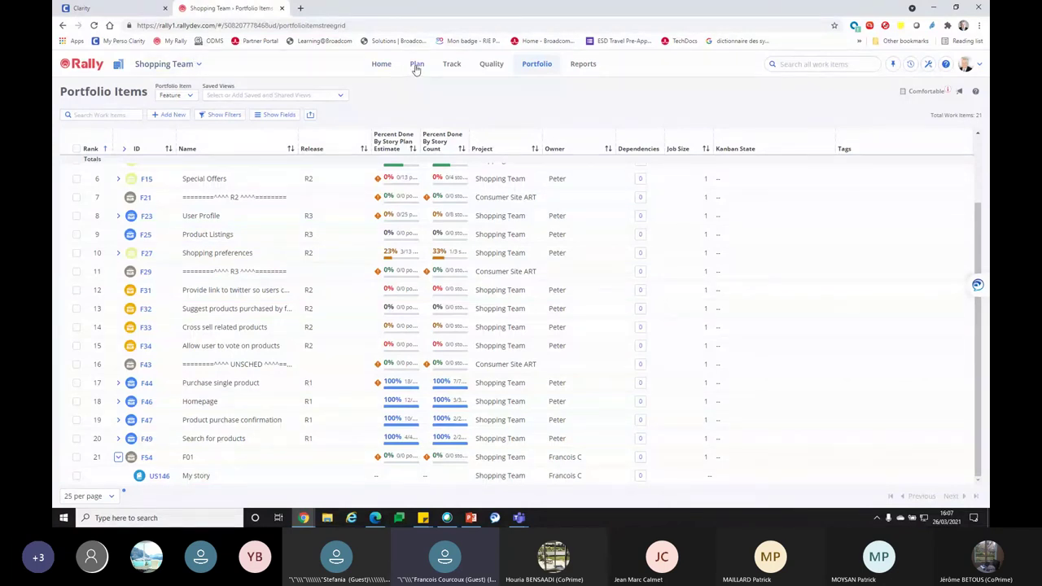
mouse_move(416, 69)
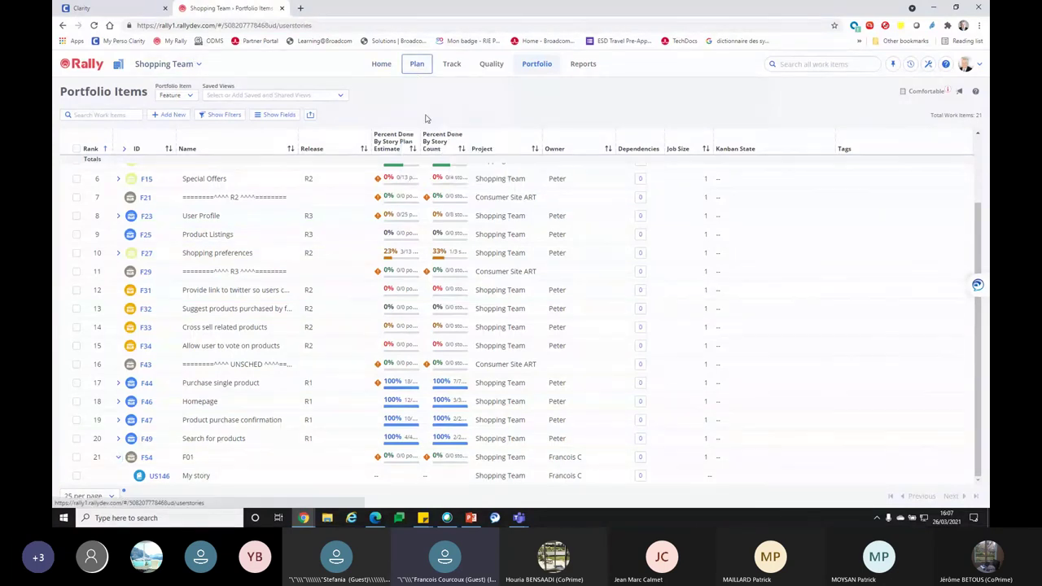
click(424, 112)
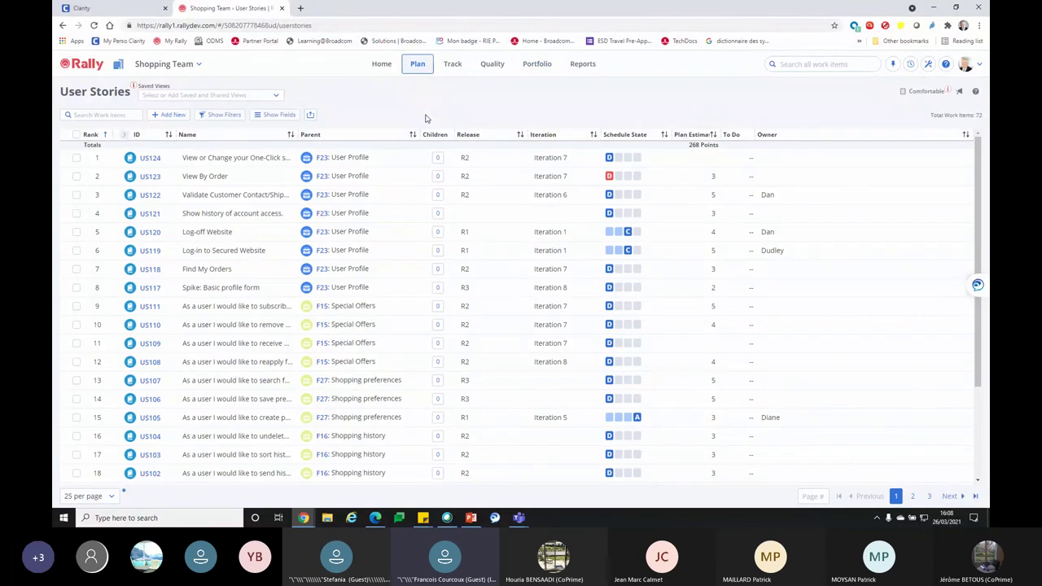
scroll(240, 424, down, 3)
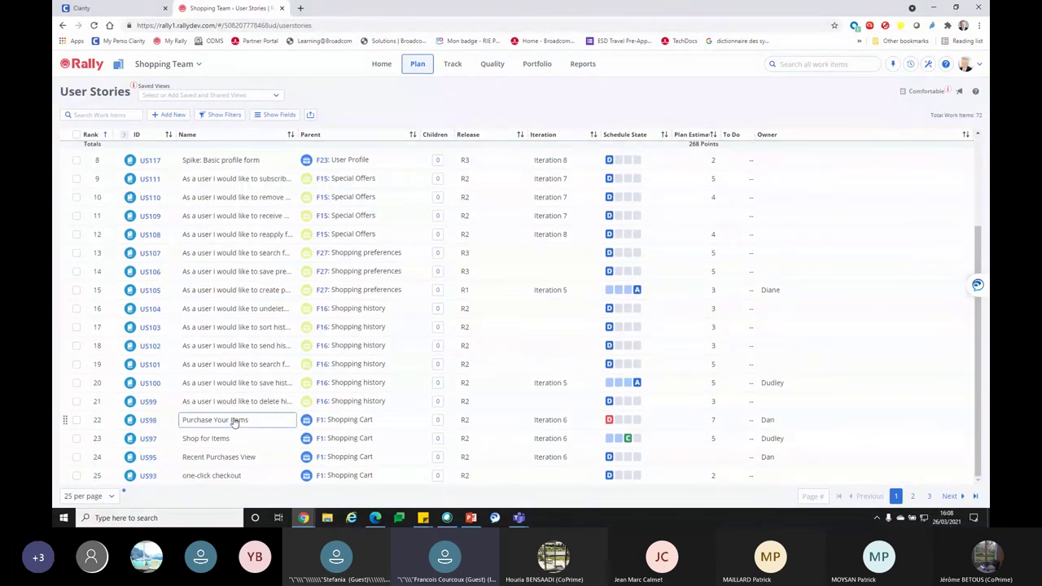
scroll(235, 420, up, 3)
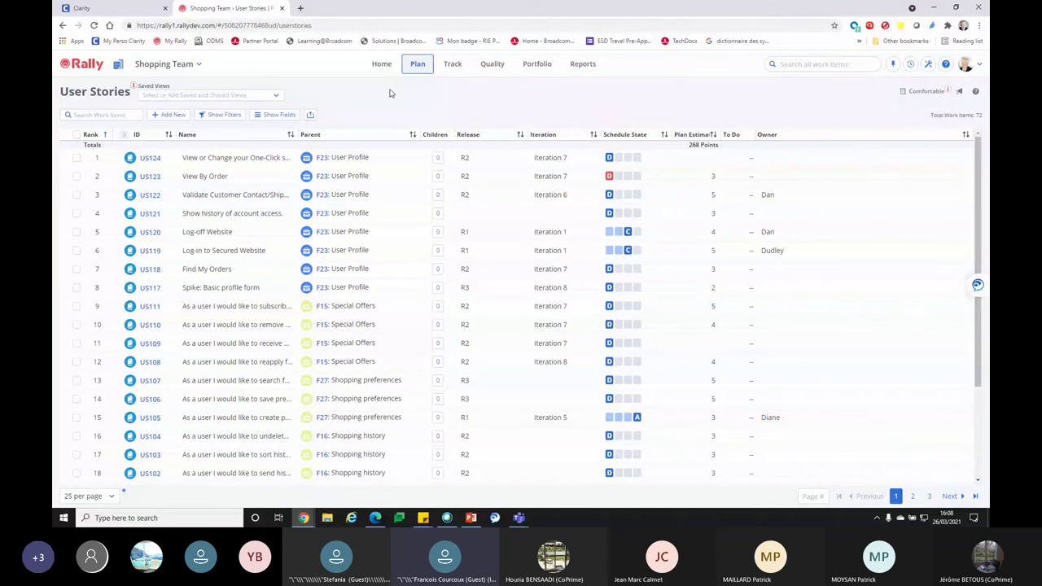
Open Team Planning for the Shopping Team and look through its backlog of unscheduled work.
click(434, 67)
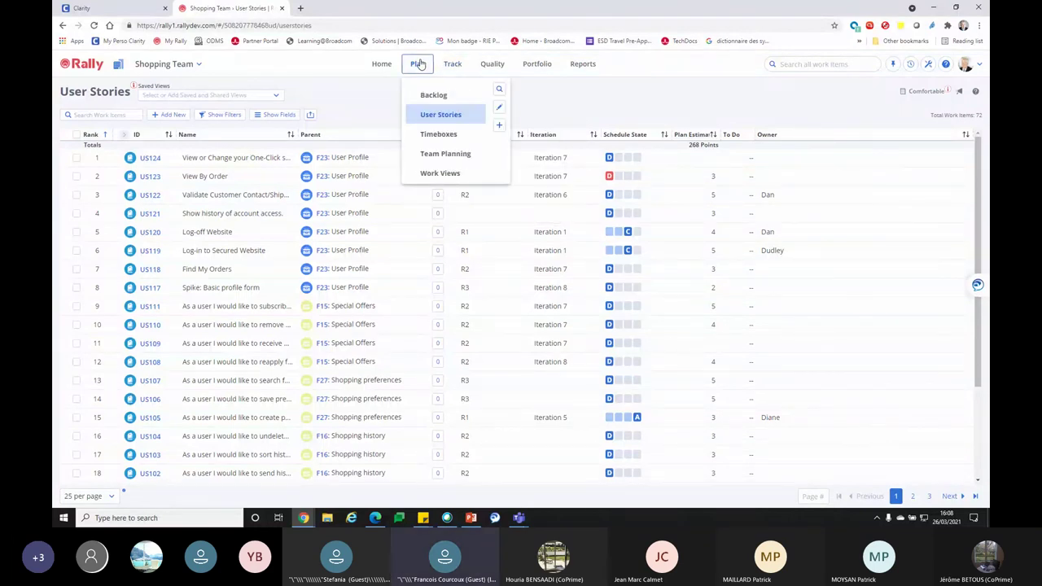
click(444, 153)
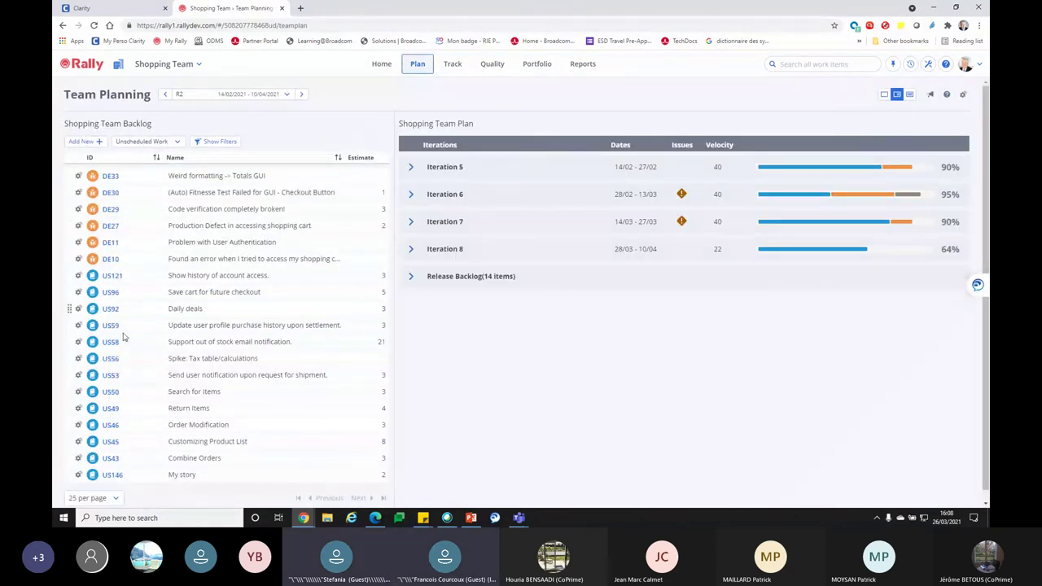
scroll(150, 318, down, 1)
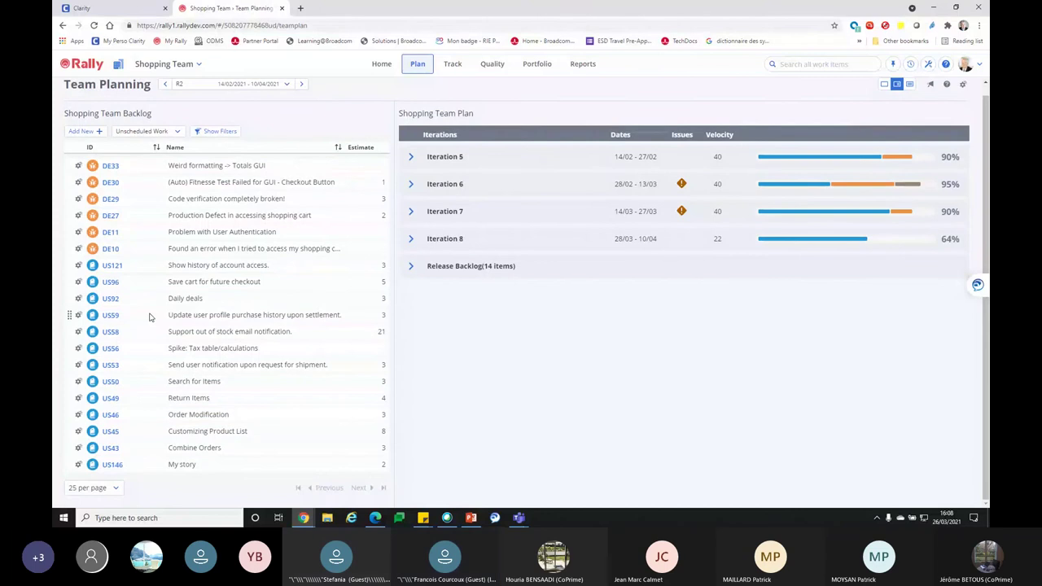
scroll(150, 318, up, 1)
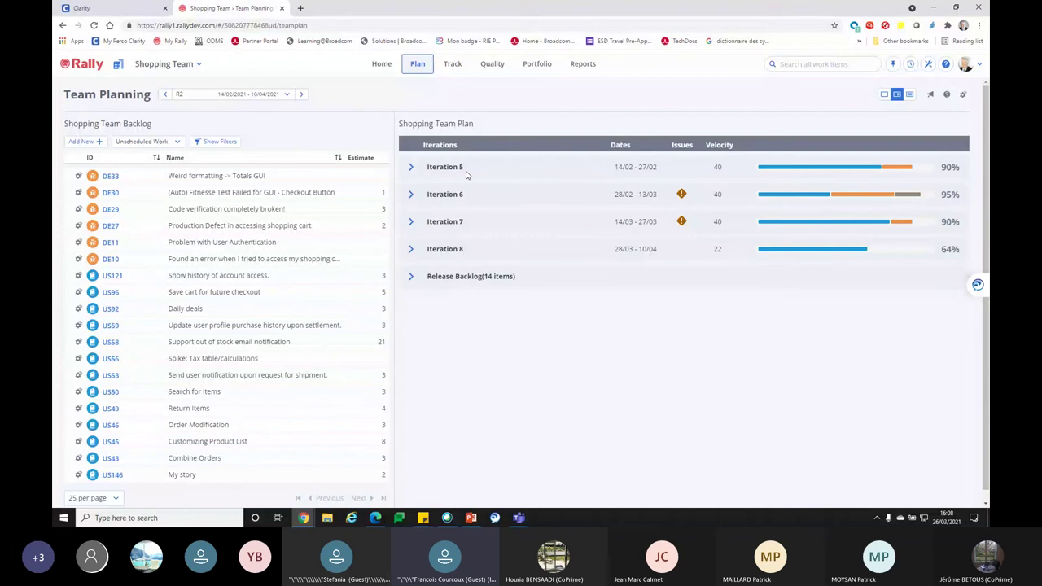
Expand Iterations 5 and 6 in the team plan and schedule "My story" from the backlog into Iteration 5, directly below "Create a Profile".
click(411, 167)
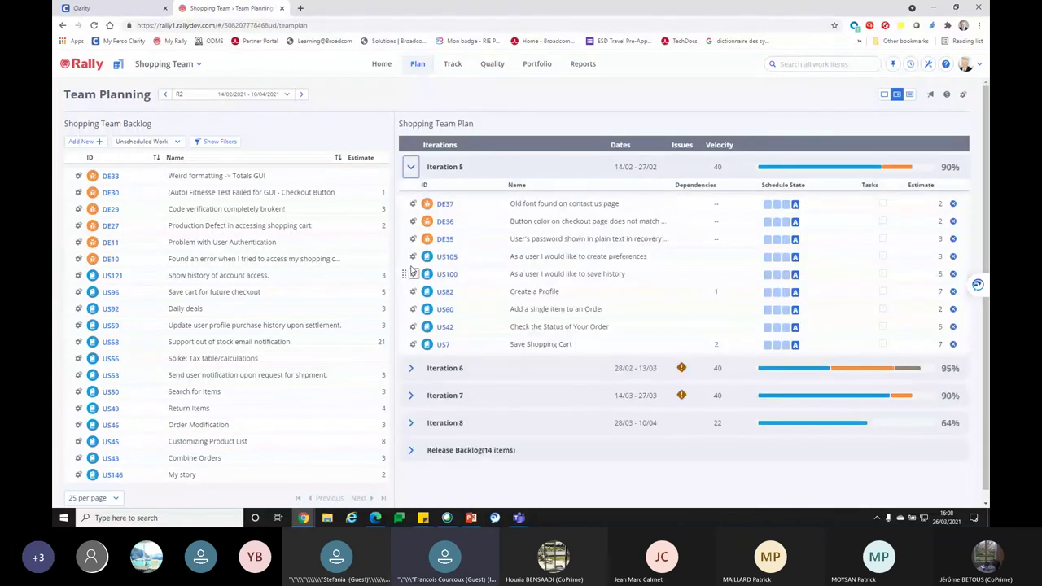
click(410, 368)
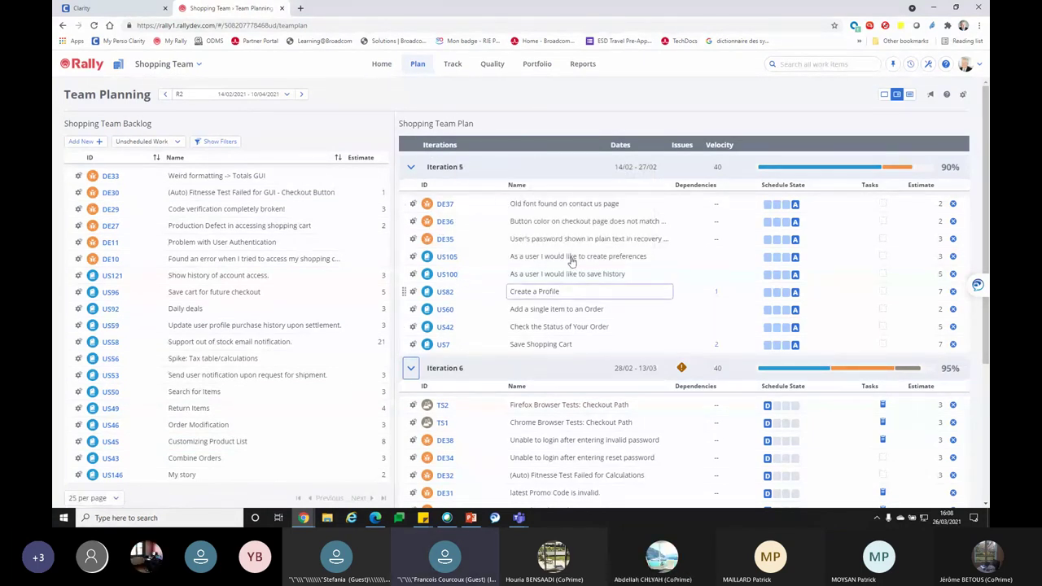
drag(119, 477, 489, 309)
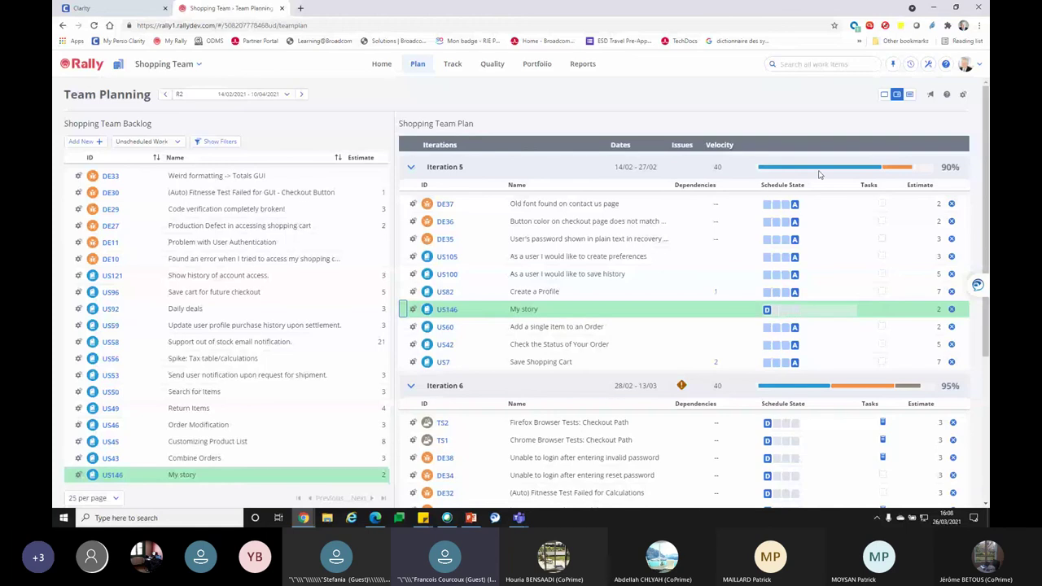